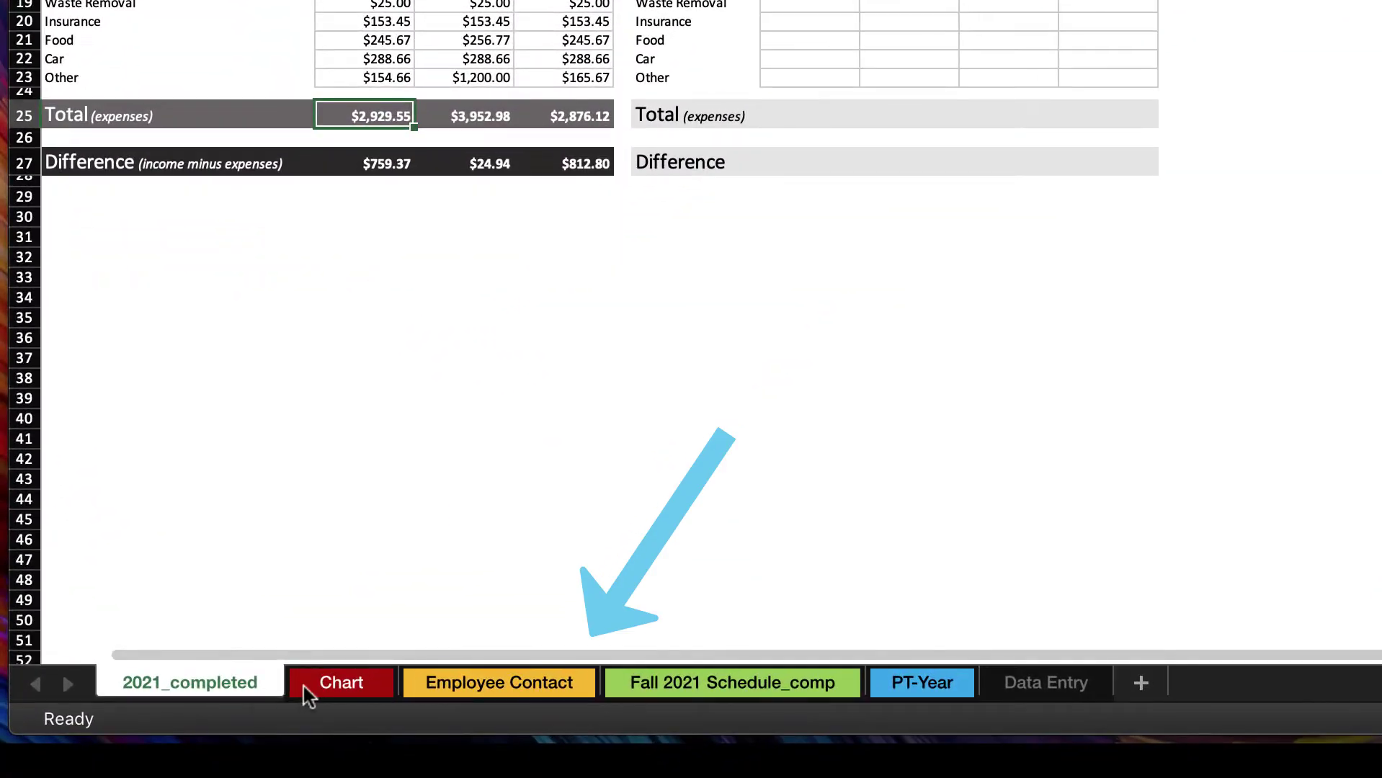
- Browse the Chart, Employee Contact, Fall 2021 Schedule_comp and PT-Year sheets, then return to 2021_completed
{"action": "left_click", "coordinate": [306, 690]}
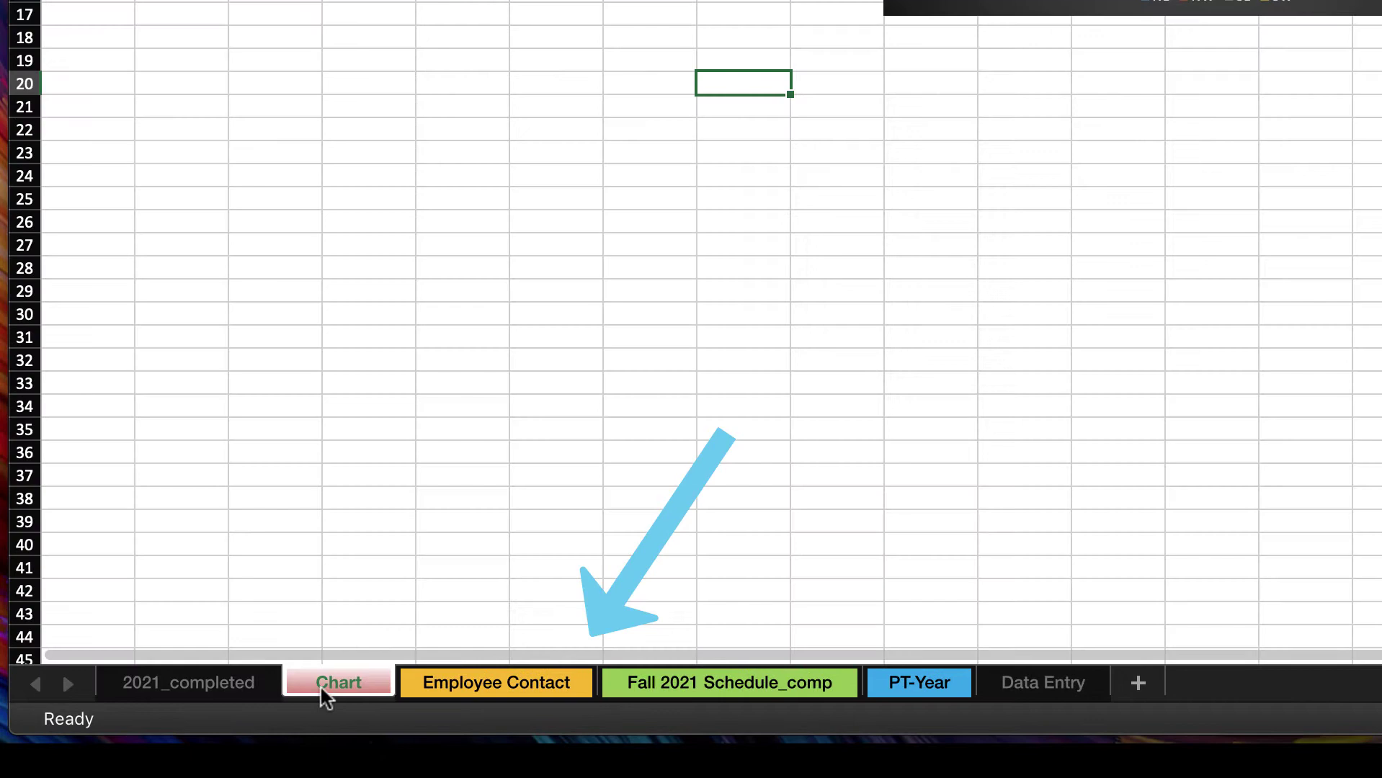
{"action": "left_click", "coordinate": [457, 692]}
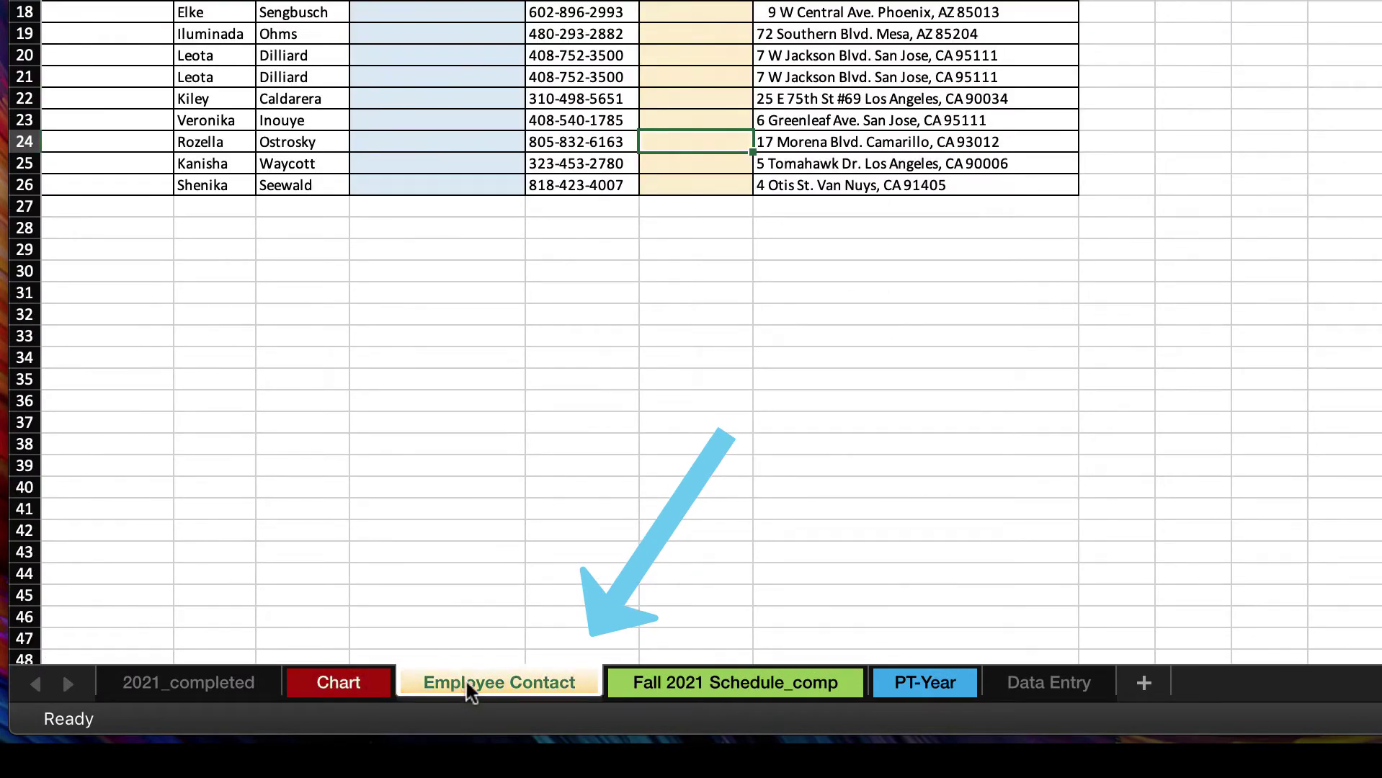
{"action": "left_click", "coordinate": [704, 696]}
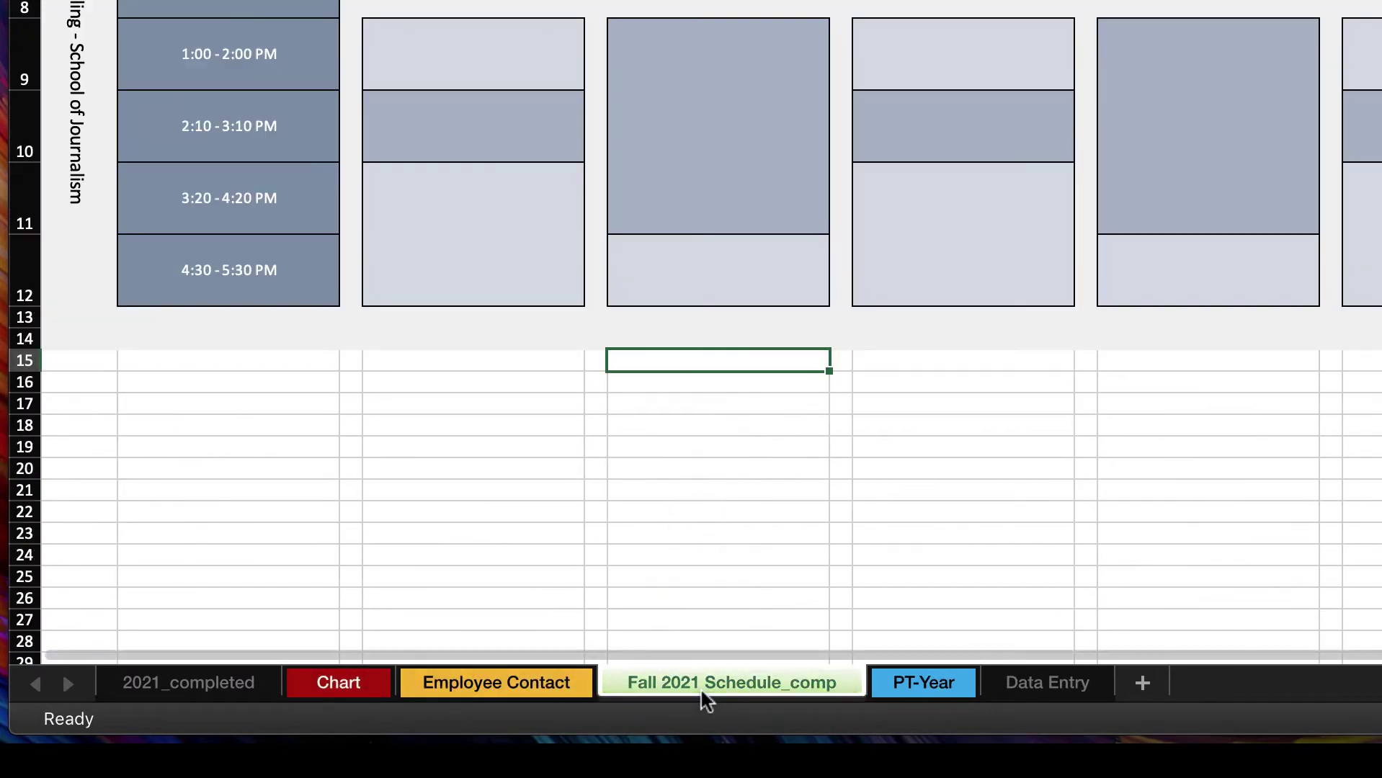
{"action": "left_click", "coordinate": [911, 691]}
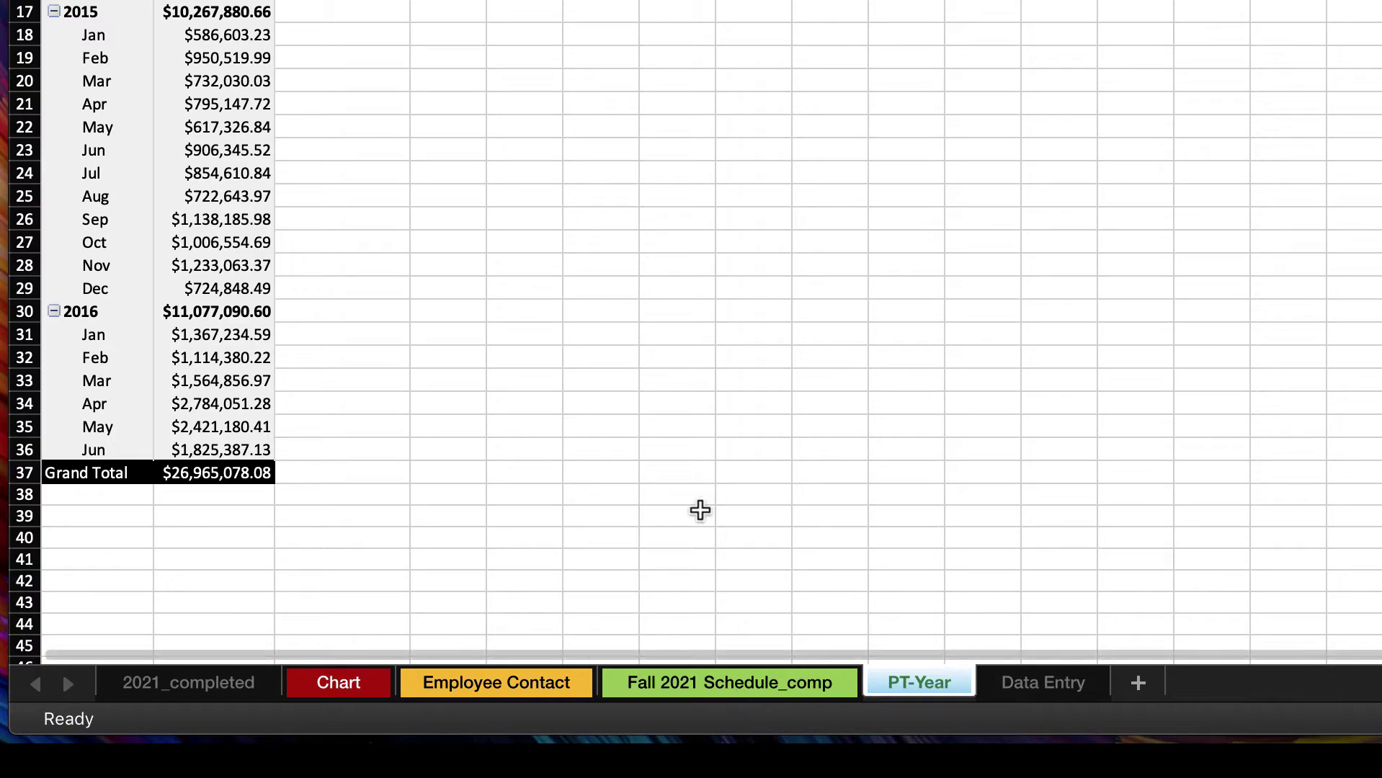
{"action": "left_click", "coordinate": [208, 686]}
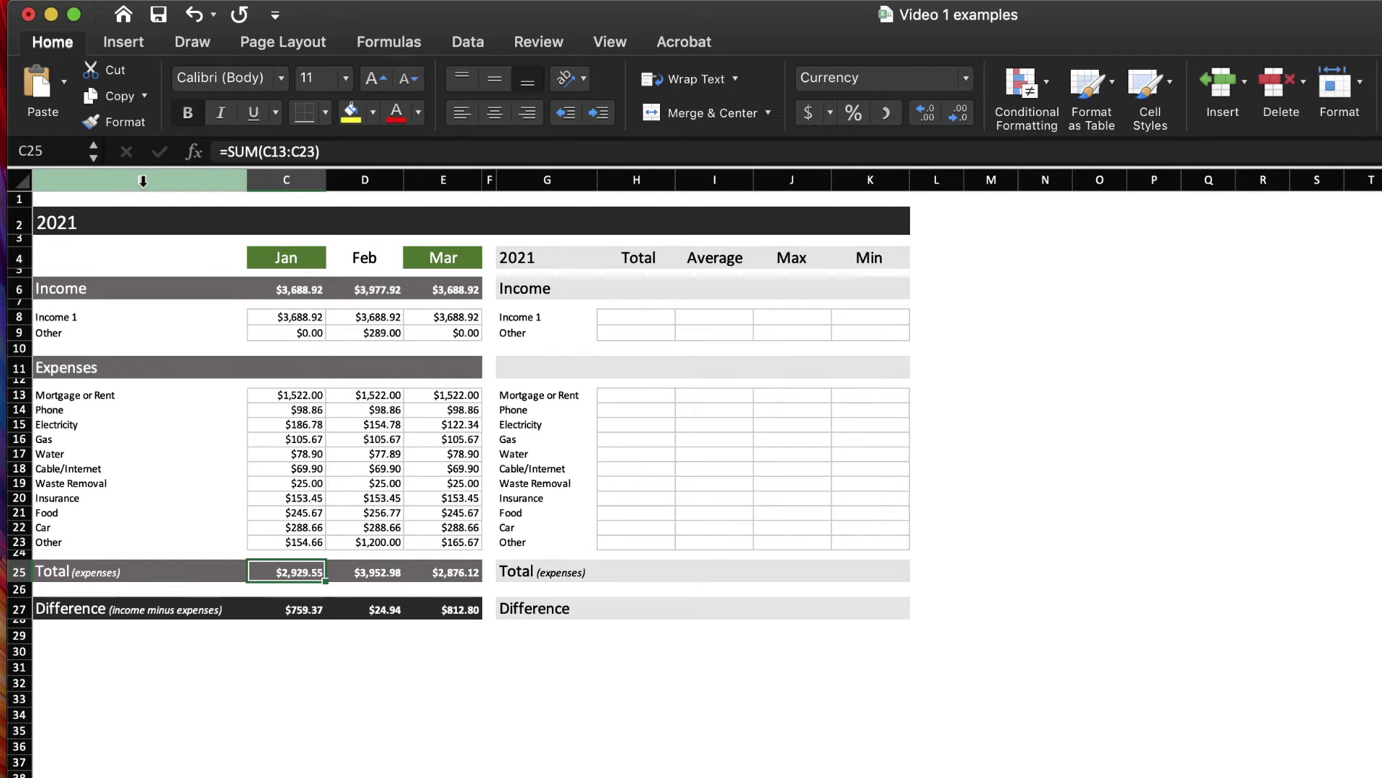
- Select row 1 and column B, then inspect the formulas in cells C8 and C25
{"action": "left_click", "coordinate": [15, 200]}
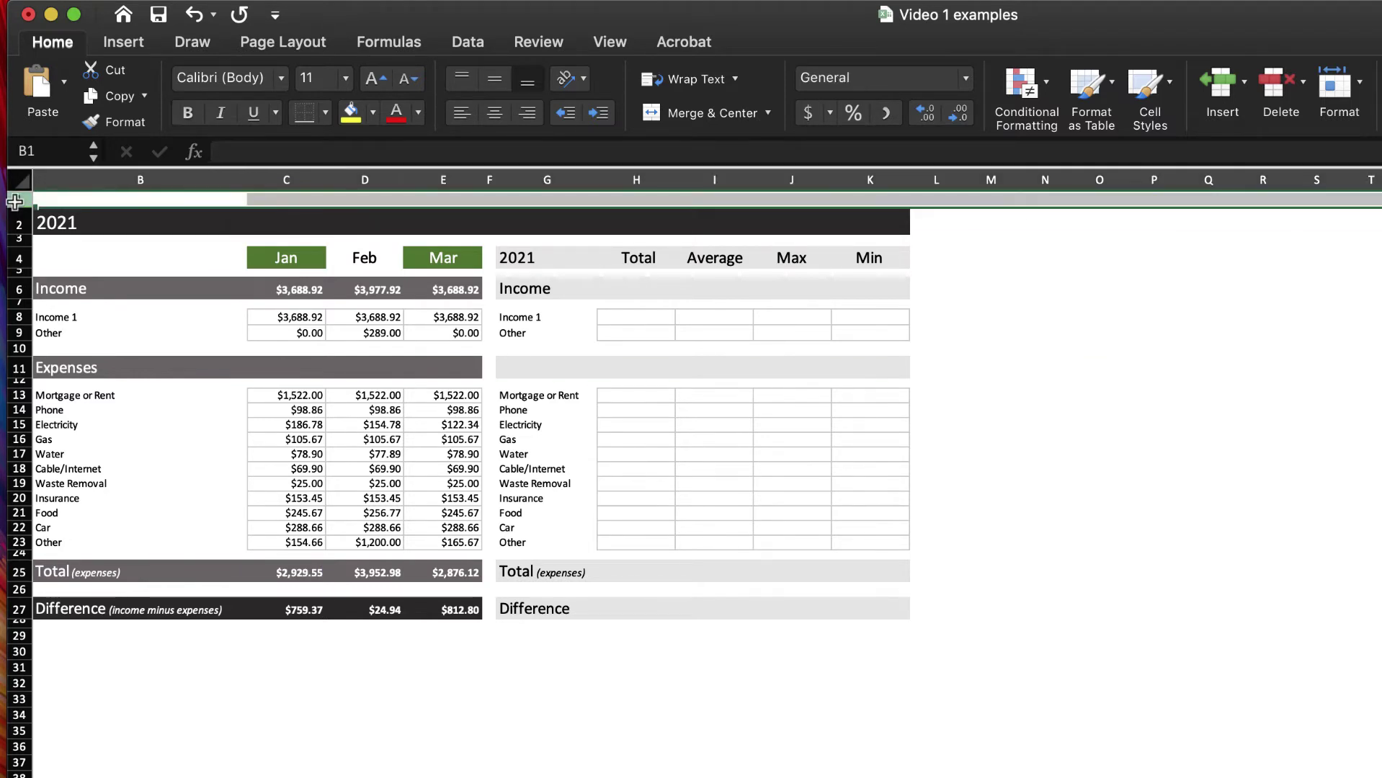
{"action": "left_click", "coordinate": [96, 177]}
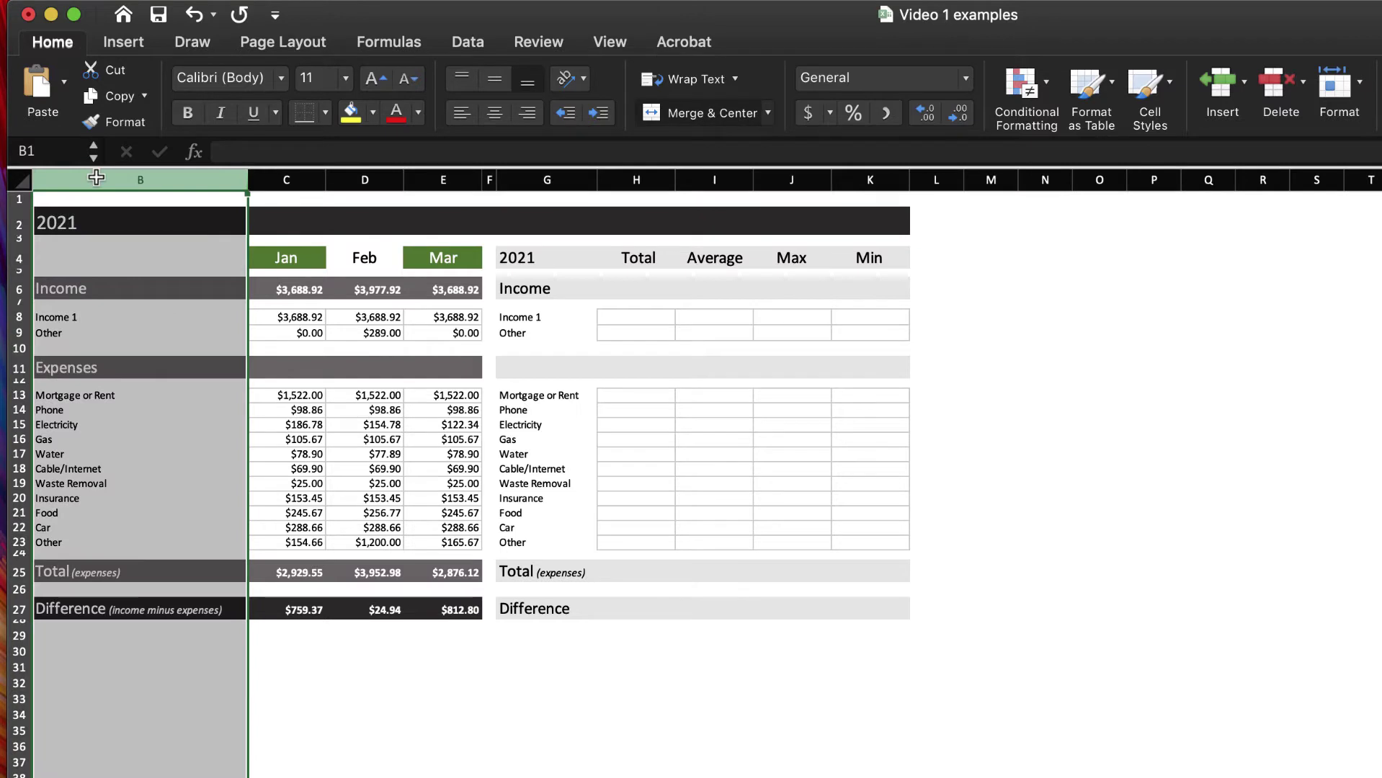
{"action": "left_click", "coordinate": [296, 321]}
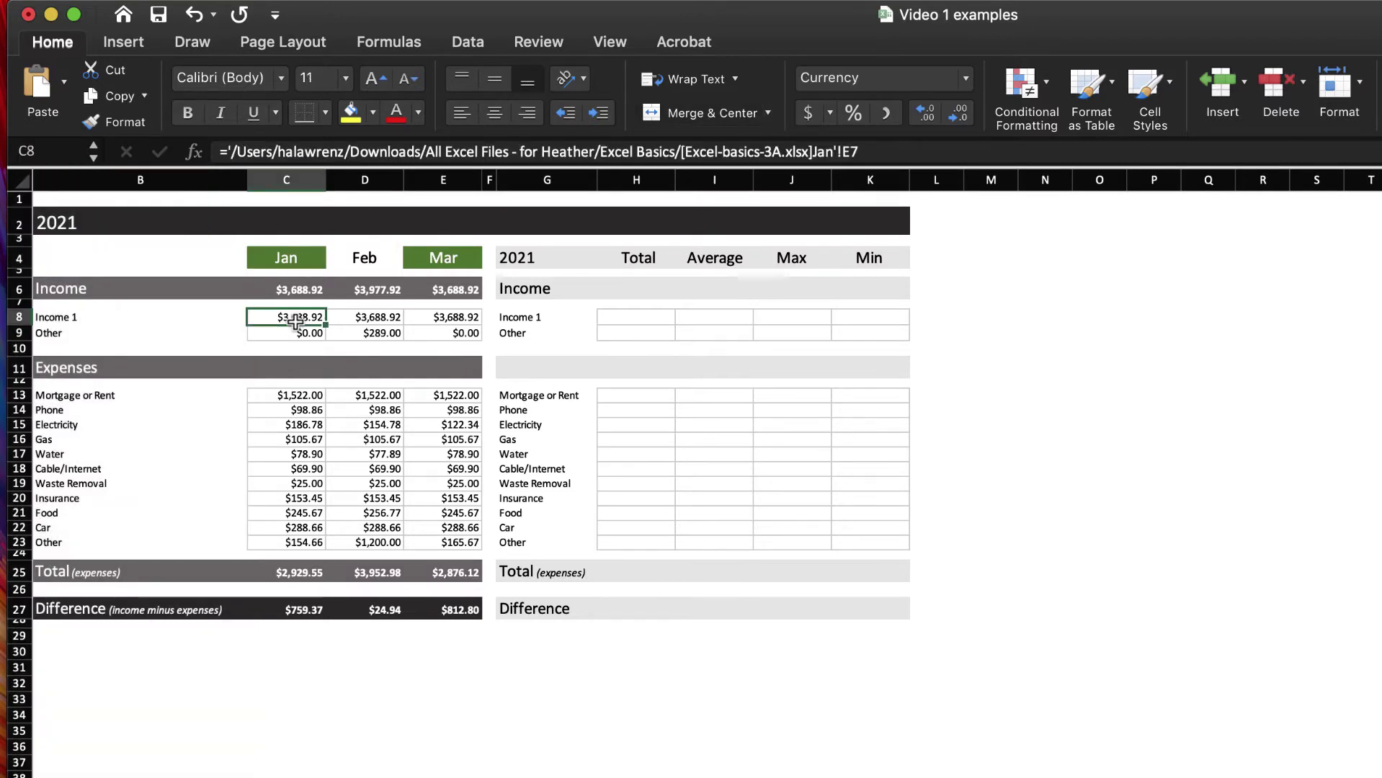
{"action": "left_click", "coordinate": [309, 574]}
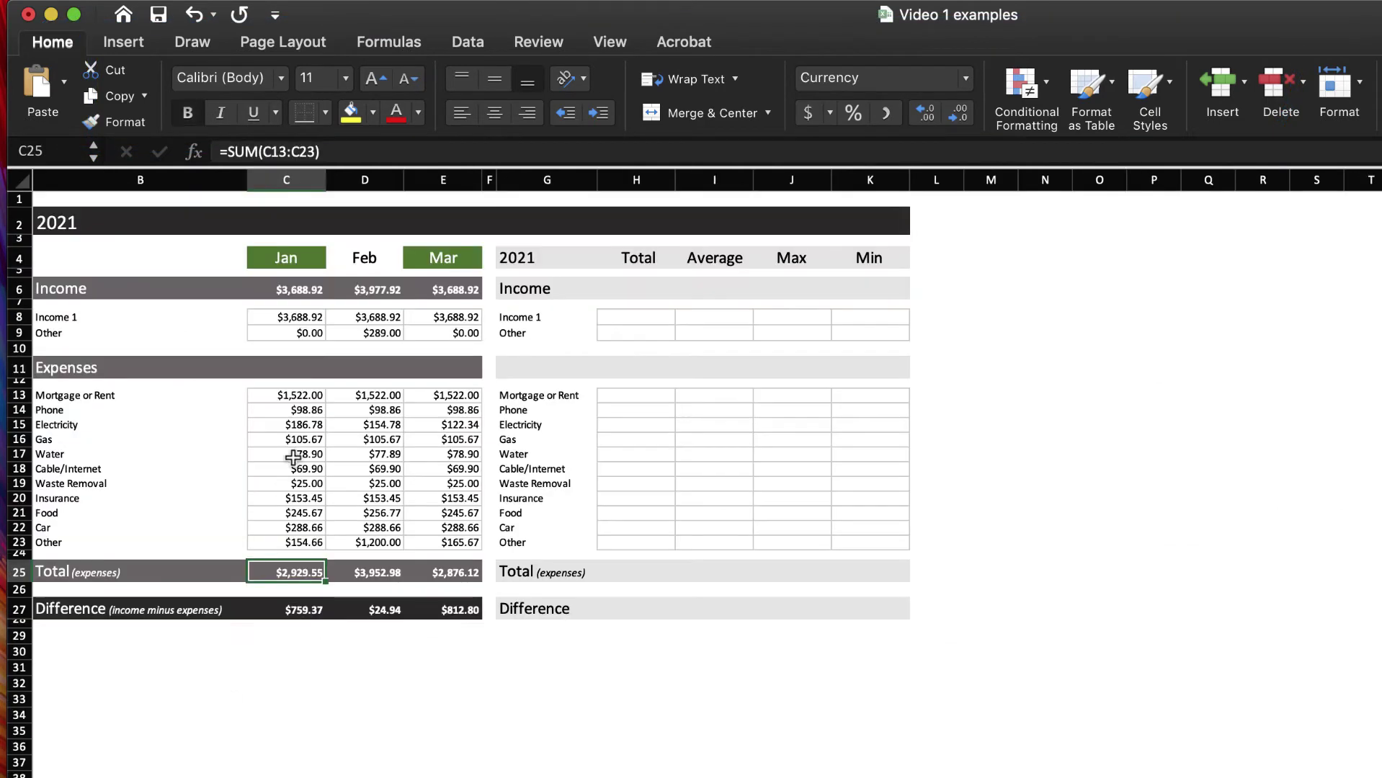
- View the right-click cell actions for cells C13 and C25
{"action": "right_click", "coordinate": [297, 396]}
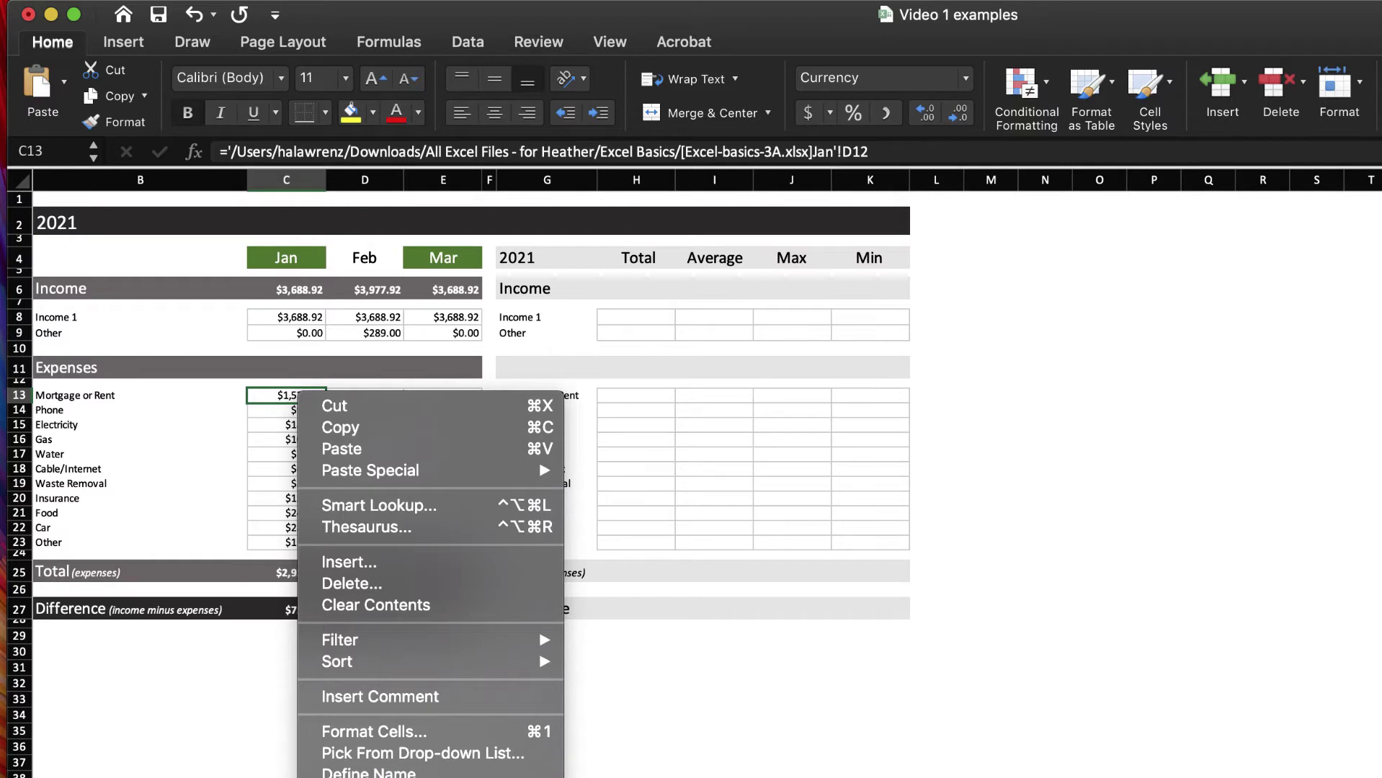
{"action": "left_click", "coordinate": [305, 500]}
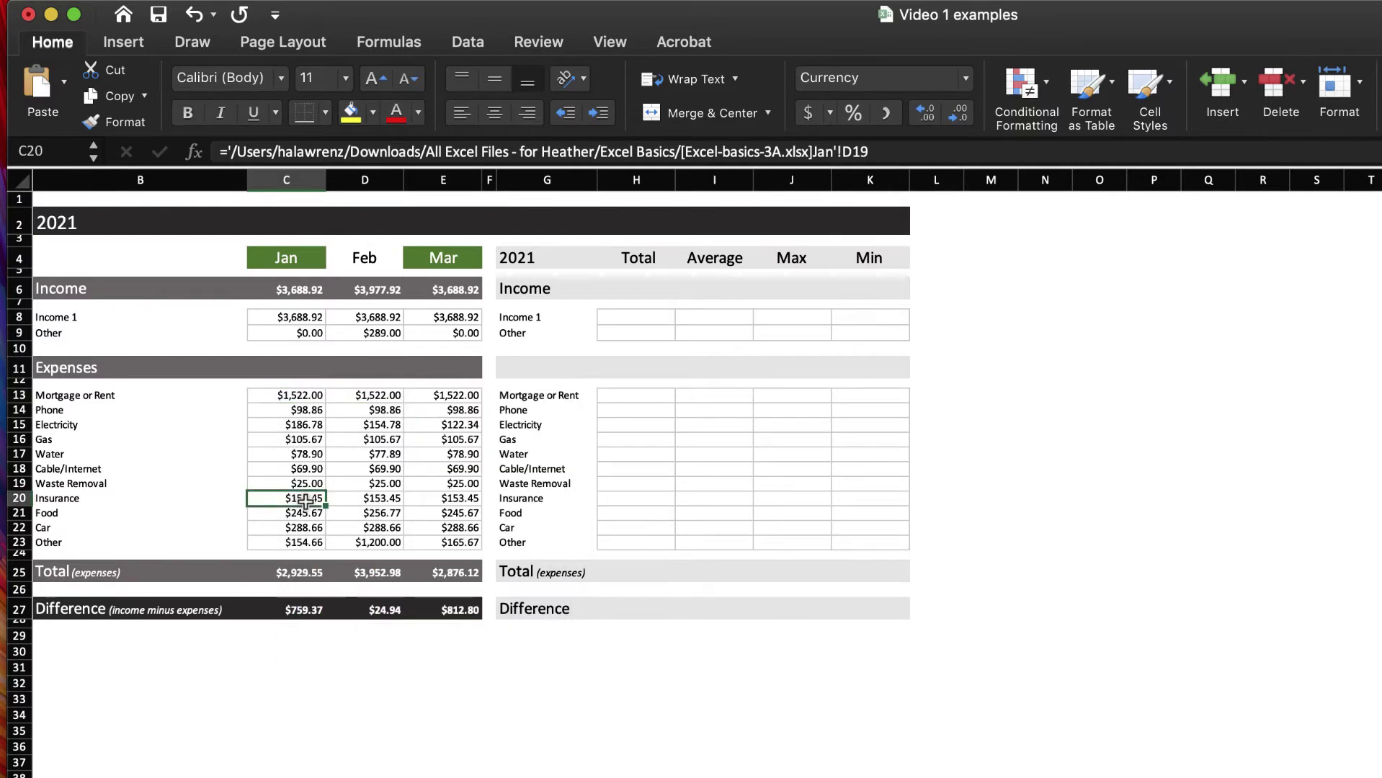
{"action": "left_click", "coordinate": [305, 571]}
{"action": "right_click", "coordinate": [305, 571]}
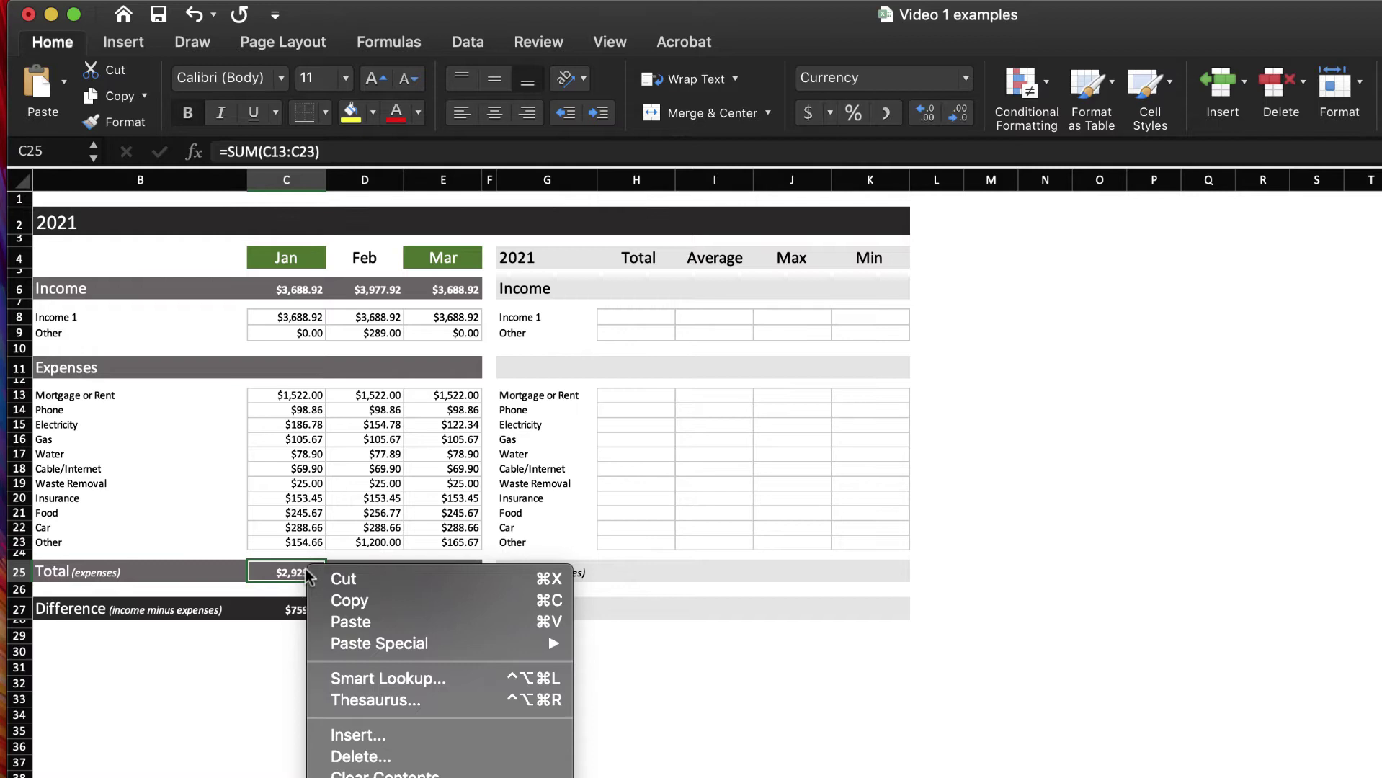
{"action": "left_click", "coordinate": [211, 749]}
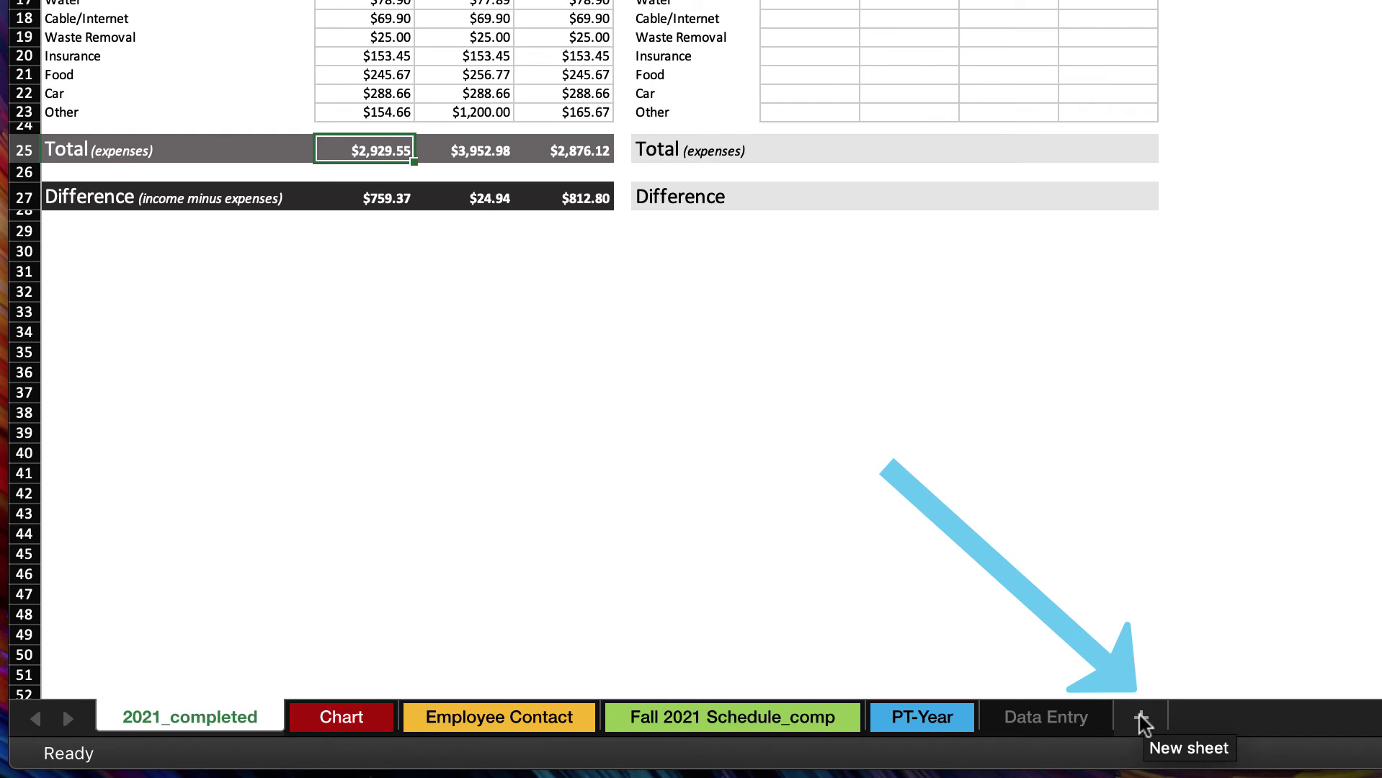
- Add a new sheet and rename Sheet1 to 'My spreadsheet'
{"action": "left_click", "coordinate": [1142, 719]}
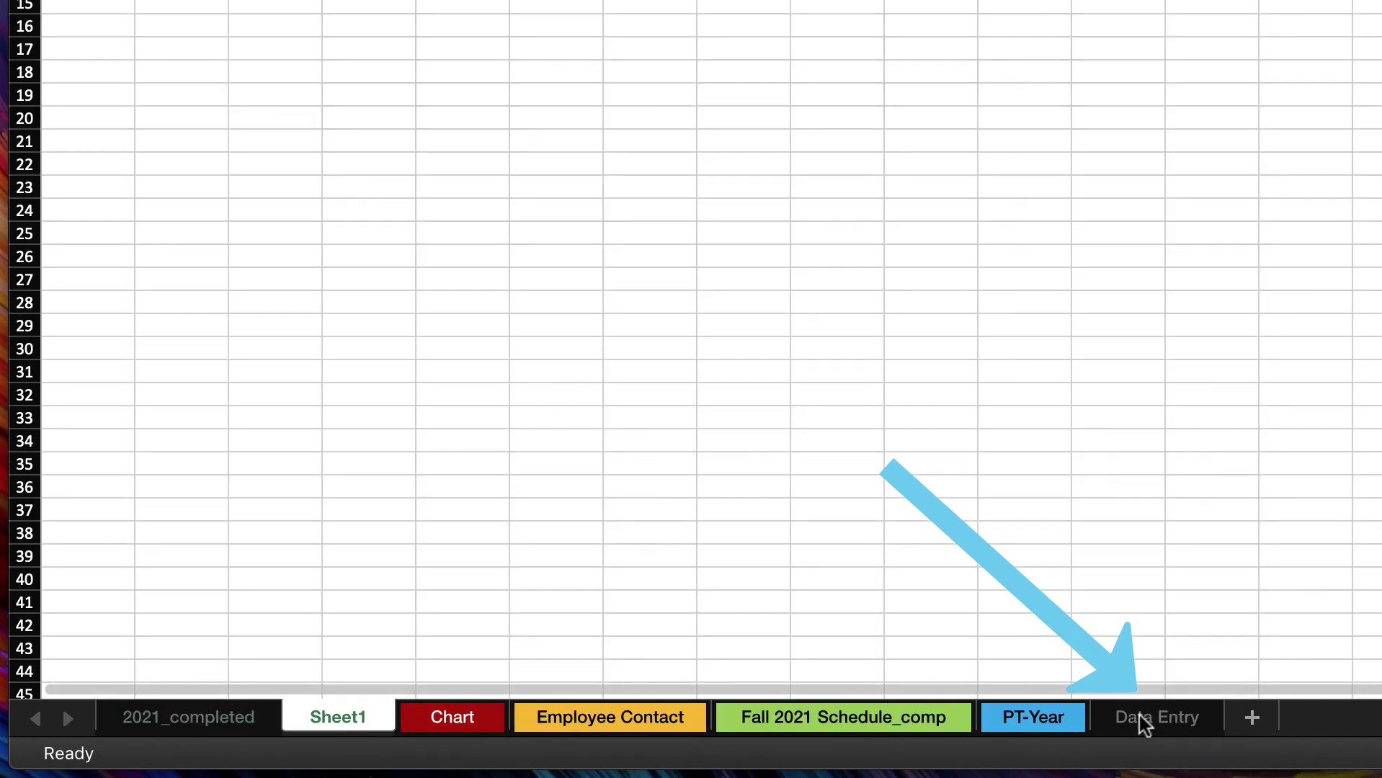
{"action": "double_click", "coordinate": [340, 720]}
{"action": "type", "text": "My spreadsheet"}
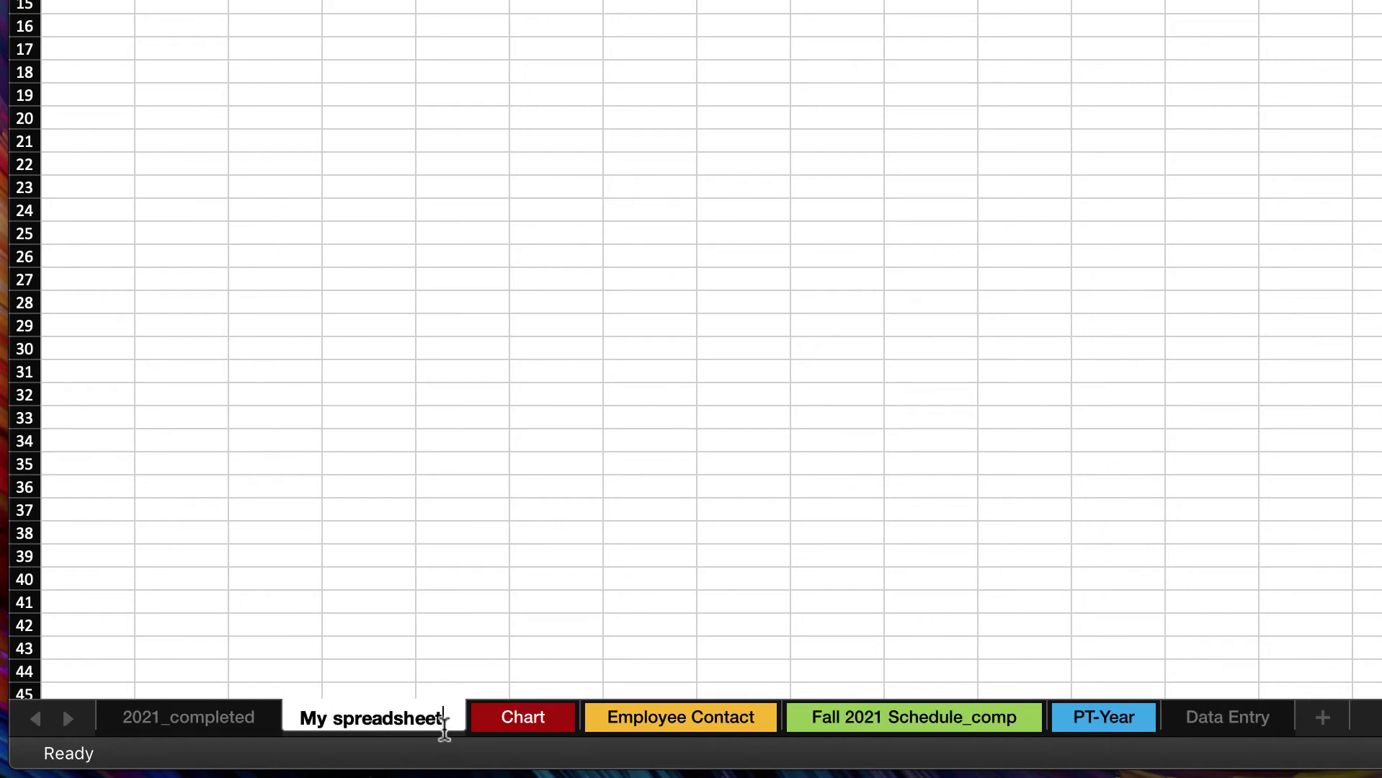
- Set the My spreadsheet tab colour to pale yellow
{"action": "right_click", "coordinate": [291, 723]}
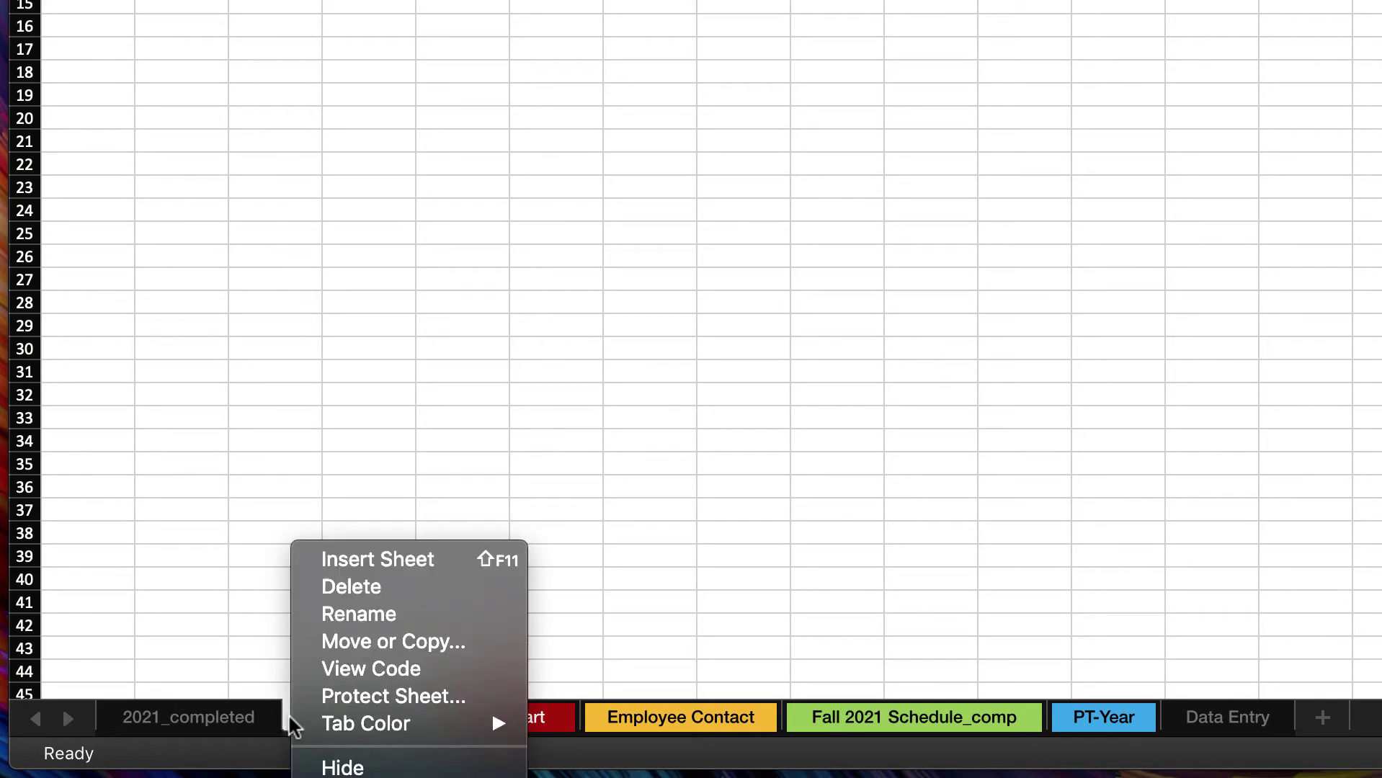
{"action": "mouse_move", "coordinate": [346, 727]}
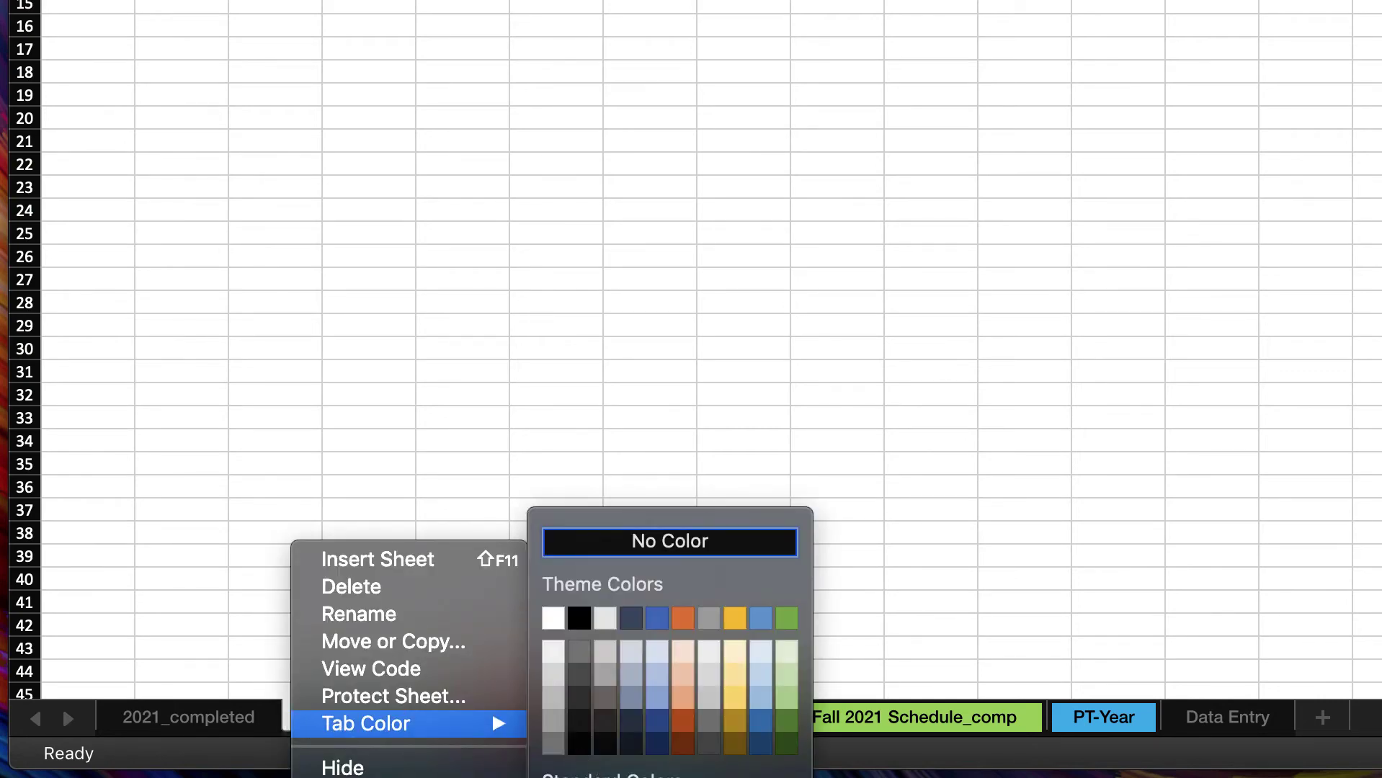
{"action": "left_click", "coordinate": [735, 652]}
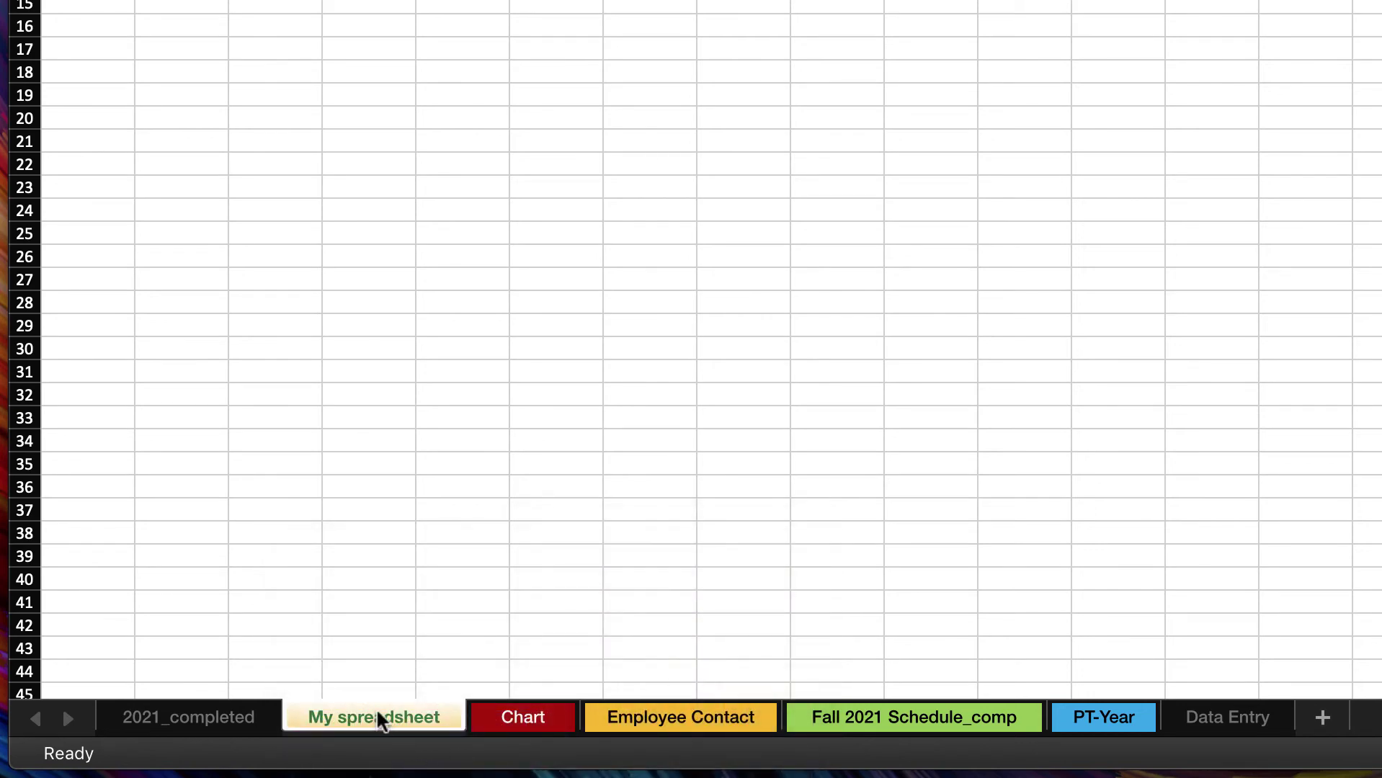
- Drag the My spreadsheet tab to sit after Employee Contact
{"action": "right_click", "coordinate": [367, 714]}
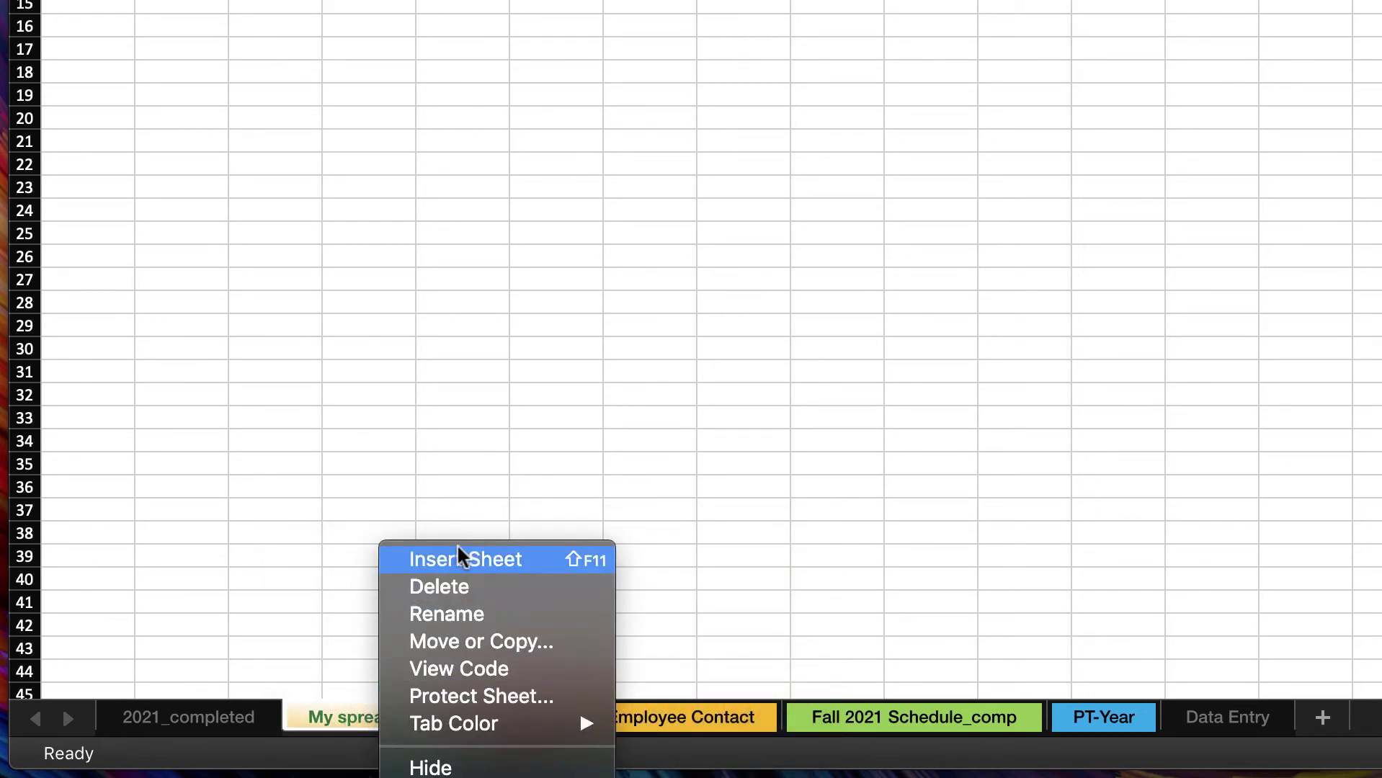
{"action": "left_click", "coordinate": [317, 717]}
{"action": "mouse_move", "coordinate": [315, 719]}
{"action": "left_mouse_down"}
{"action": "mouse_move", "coordinate": [811, 716]}
{"action": "mouse_move", "coordinate": [784, 716]}
{"action": "mouse_move", "coordinate": [795, 721]}
{"action": "left_mouse_up"}
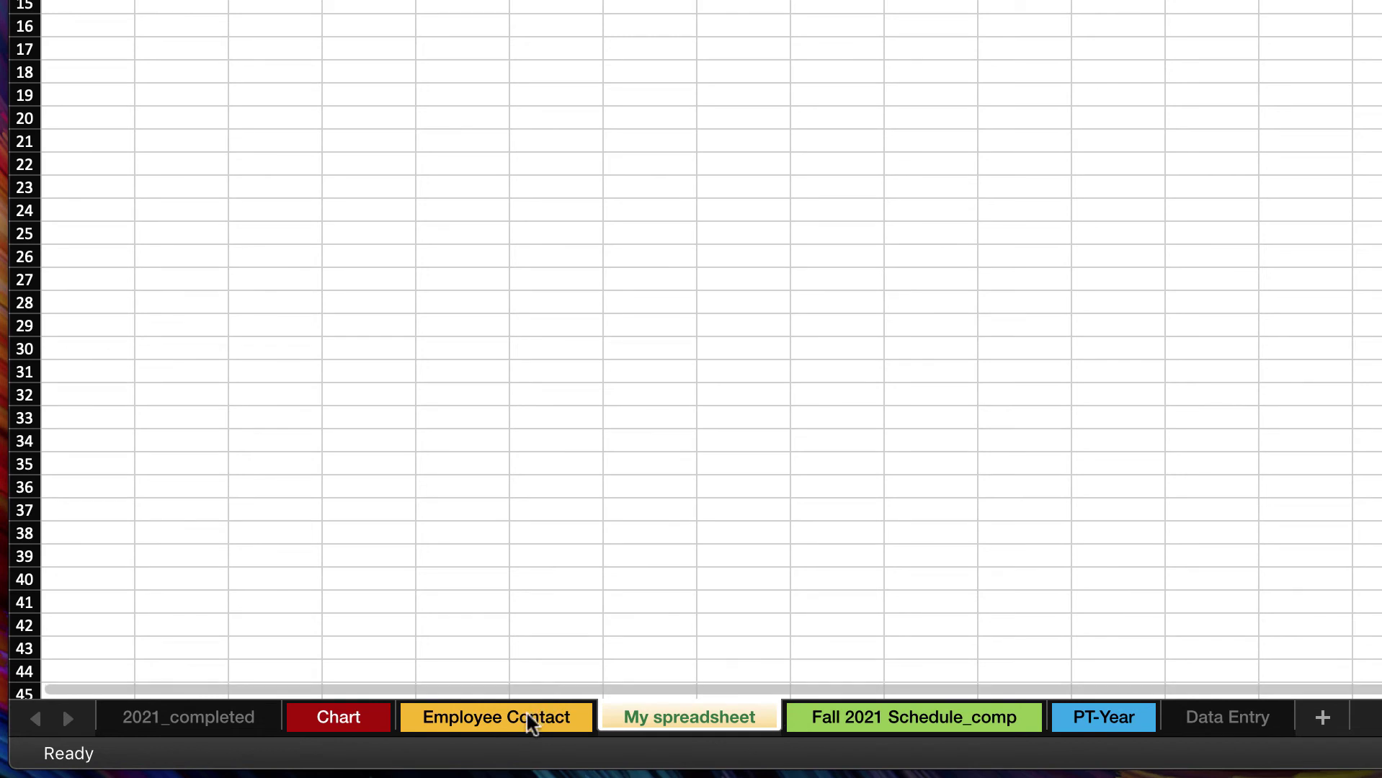
- Copy My spreadsheet within Video 1 examples.xlsx, placing the copy before 2021_completed
{"action": "right_click", "coordinate": [724, 727]}
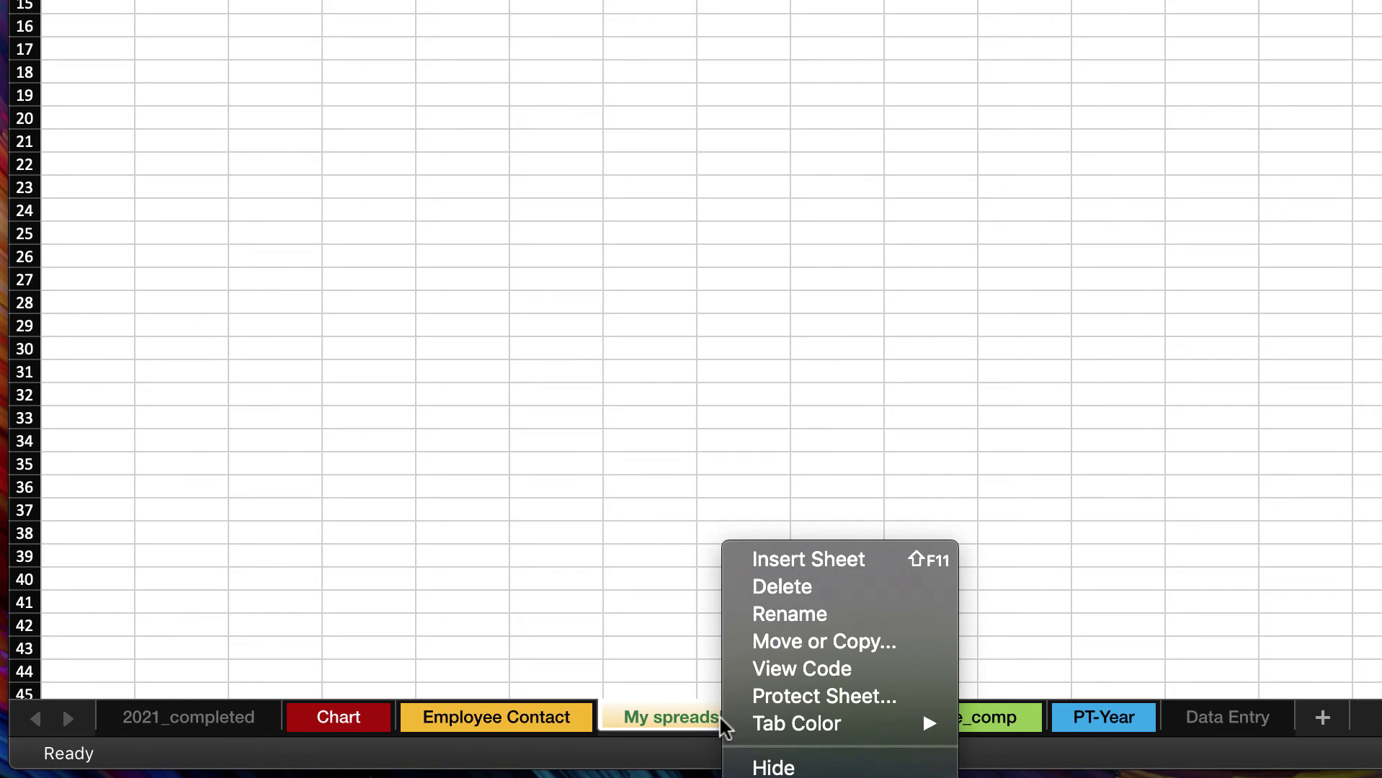
{"action": "left_click", "coordinate": [828, 643]}
{"action": "left_click", "coordinate": [846, 505]}
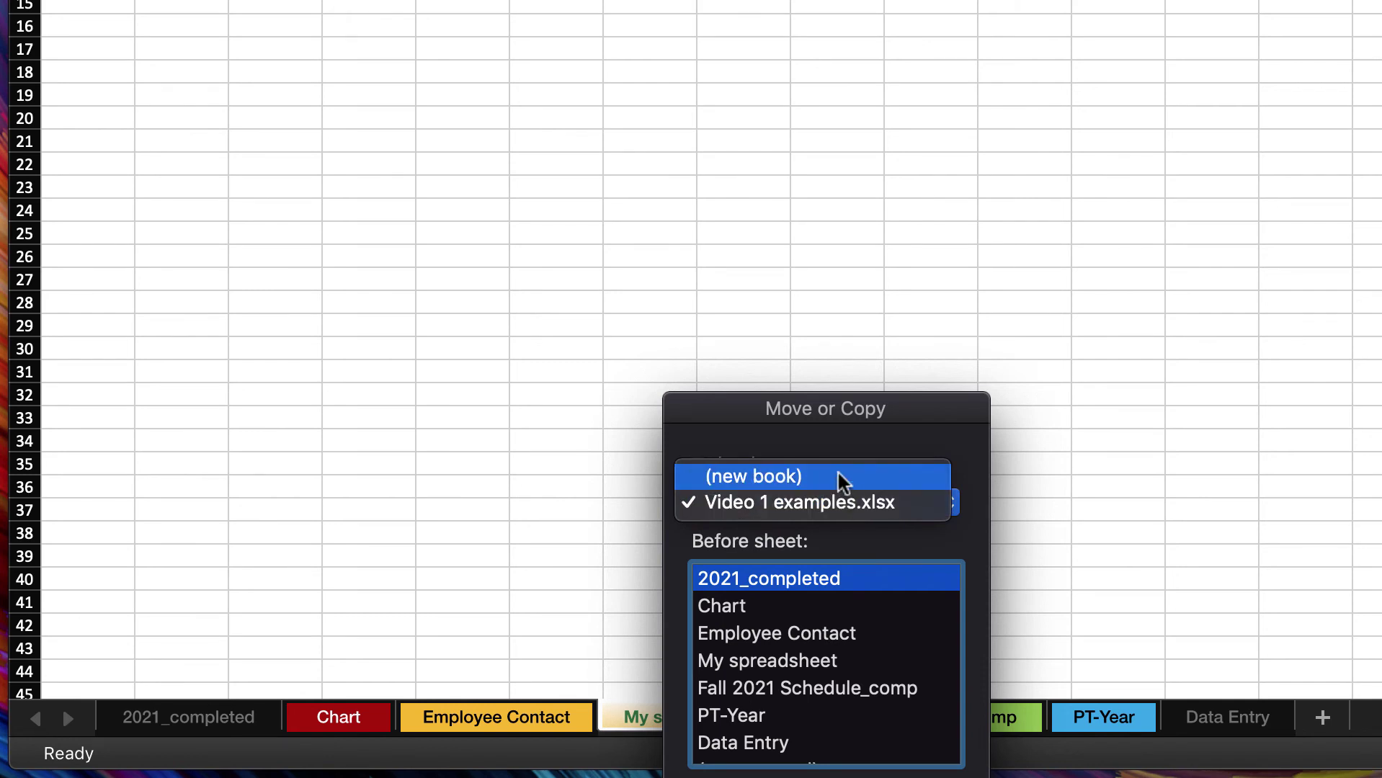
{"action": "left_click", "coordinate": [829, 502]}
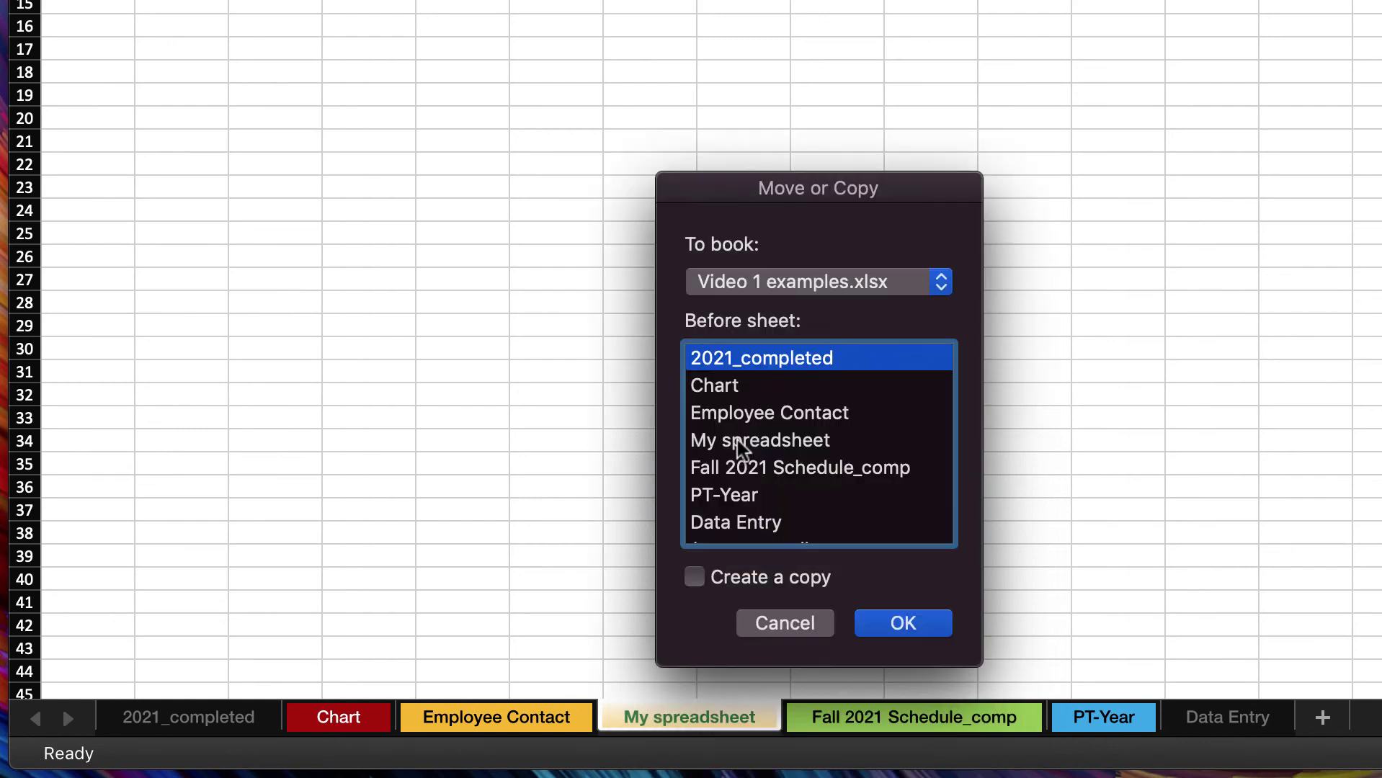
{"action": "left_click", "coordinate": [739, 442]}
{"action": "left_click", "coordinate": [716, 360]}
{"action": "left_click", "coordinate": [695, 577]}
{"action": "left_click", "coordinate": [893, 621]}
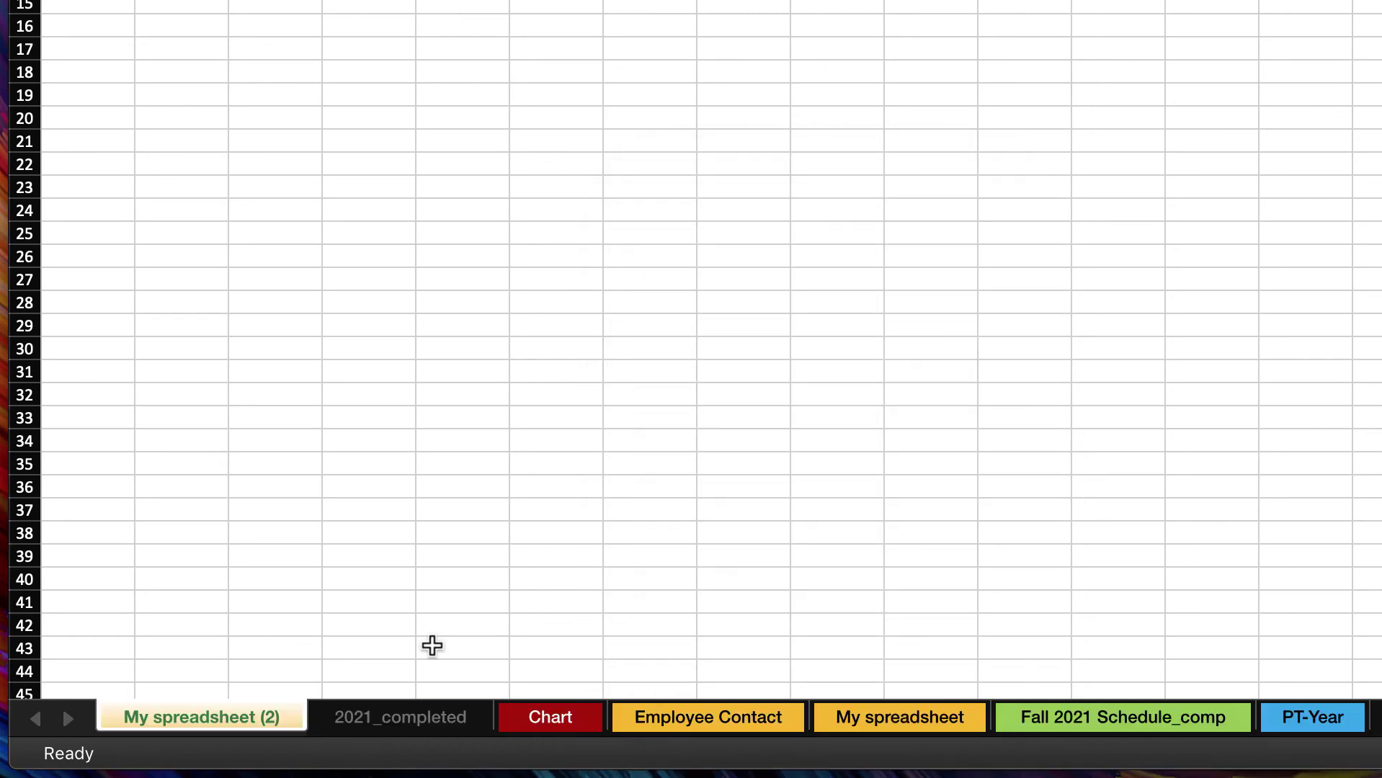
- Delete the My spreadsheet (2) sheet from the workbook
{"action": "right_click", "coordinate": [236, 726]}
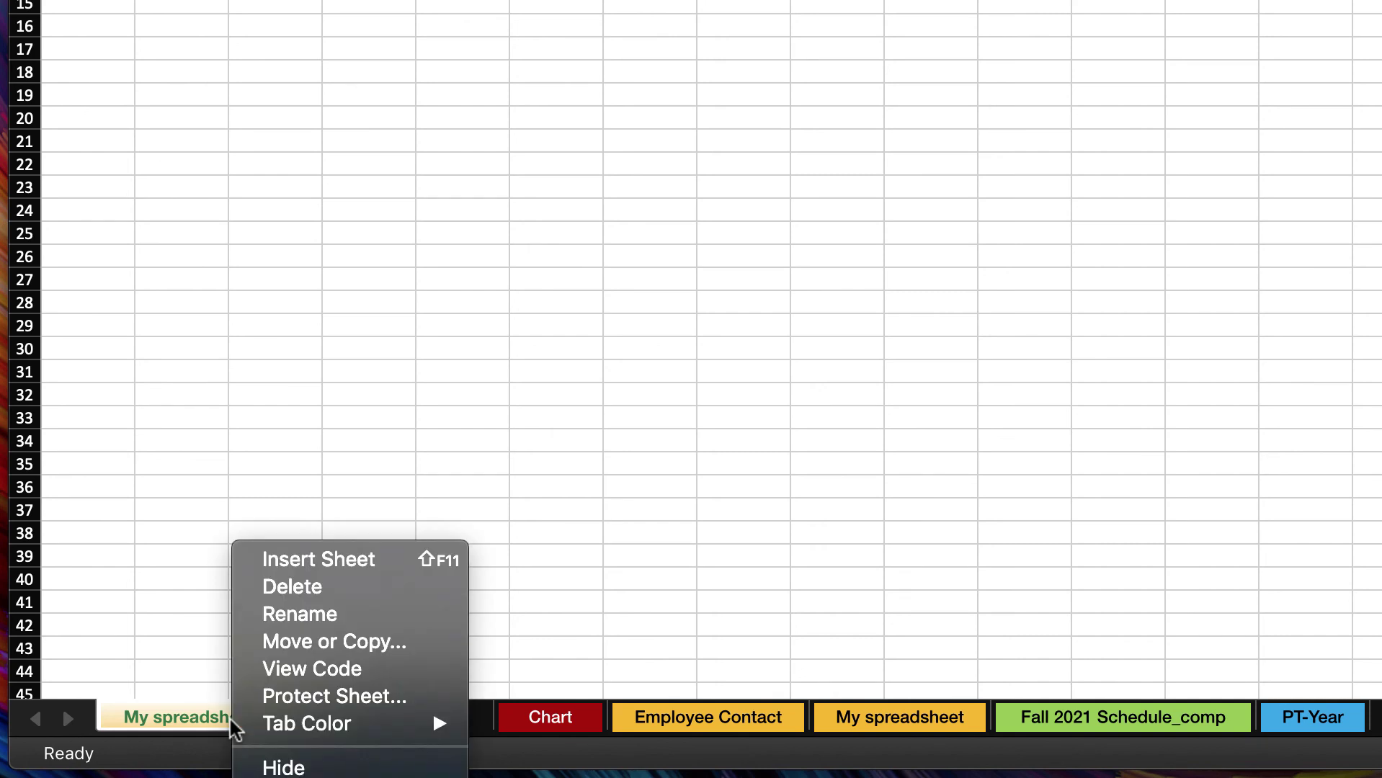
{"action": "left_click", "coordinate": [318, 586]}
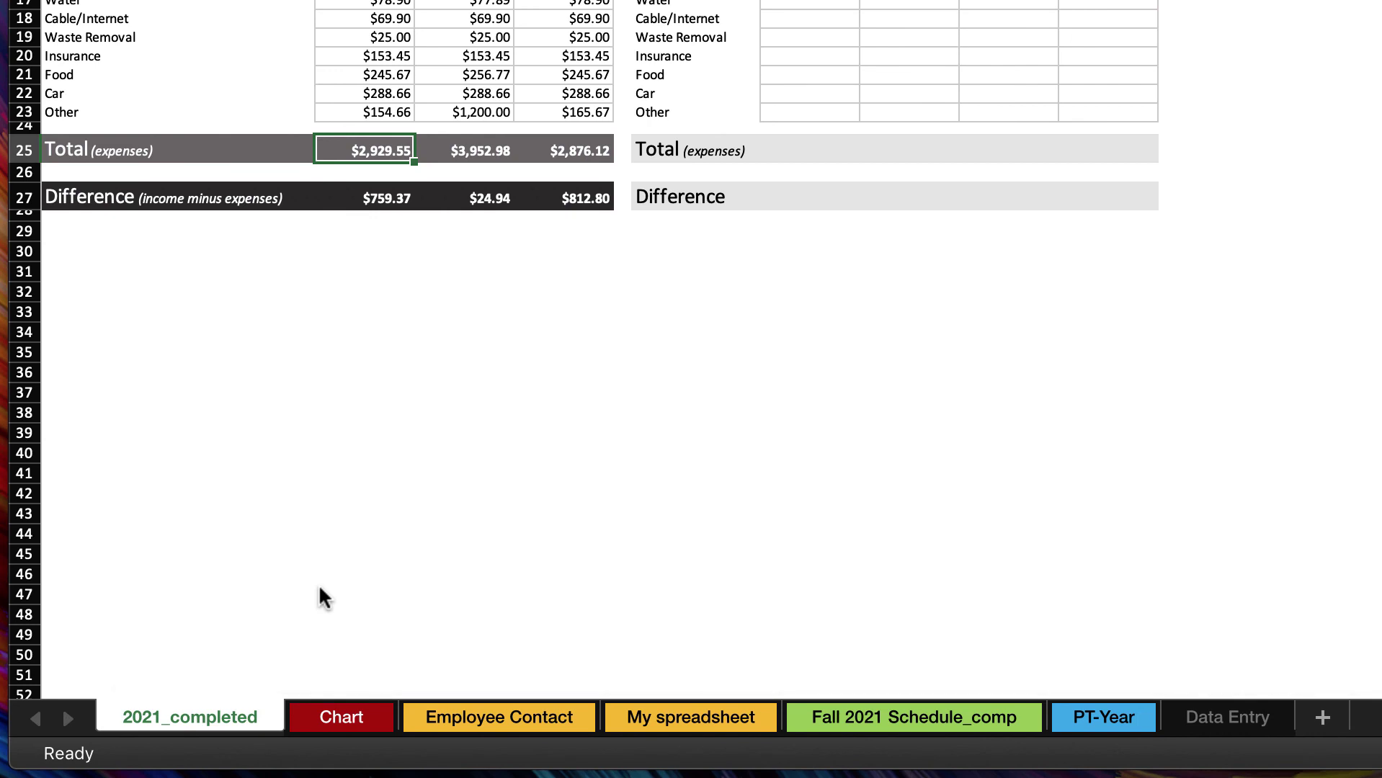